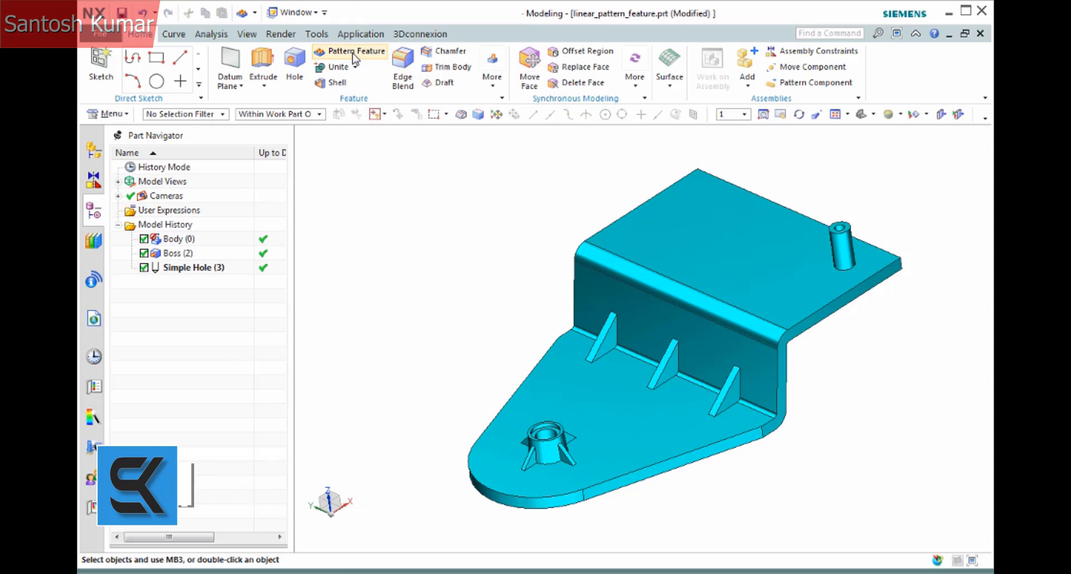
Step: Start a linear Pattern Feature with the boss and its simple hole on the upper plate as the features to pattern
click(354, 54)
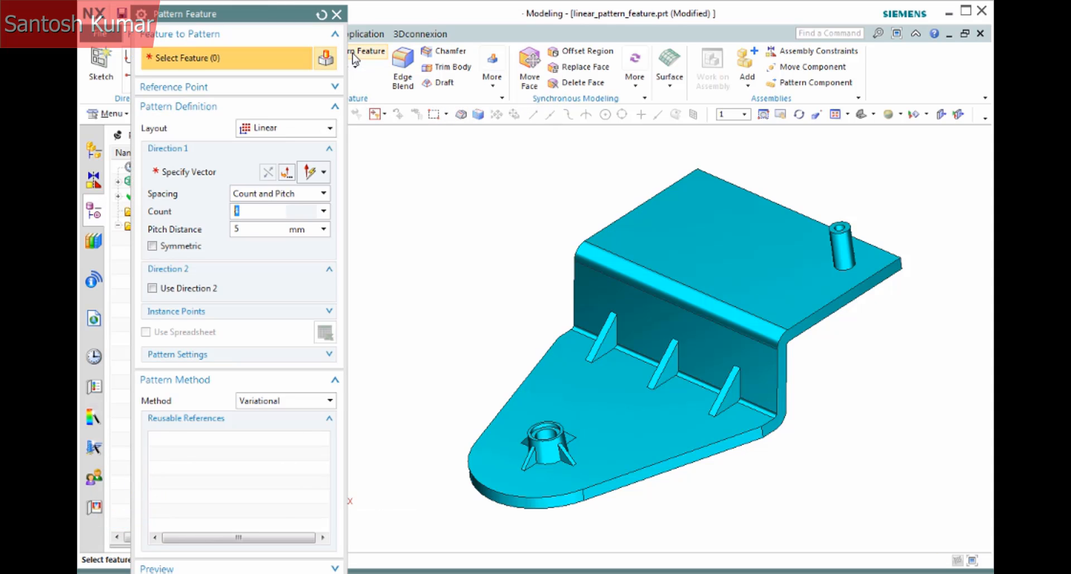
click(840, 244)
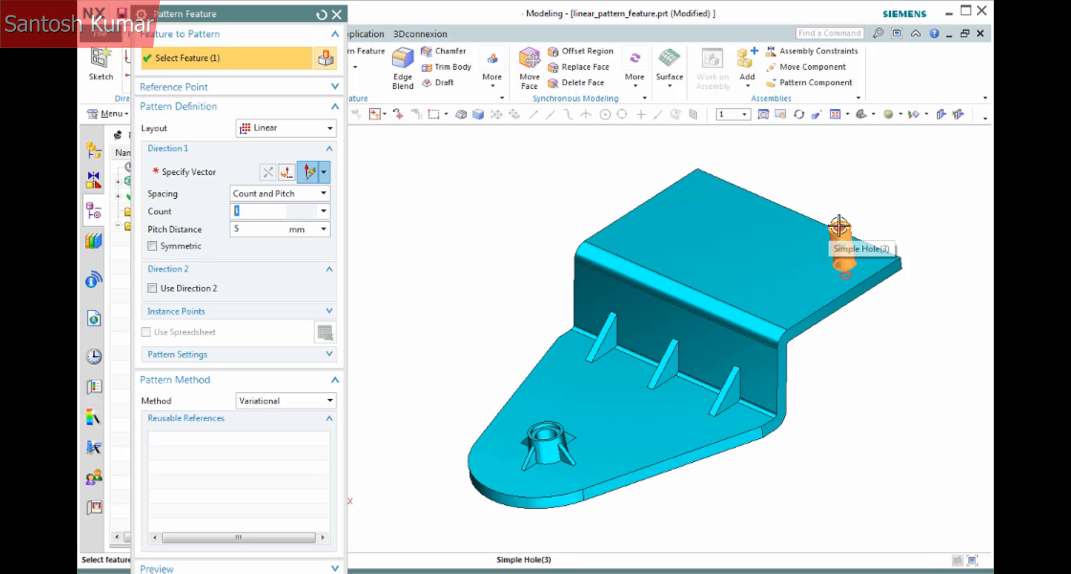
click(841, 219)
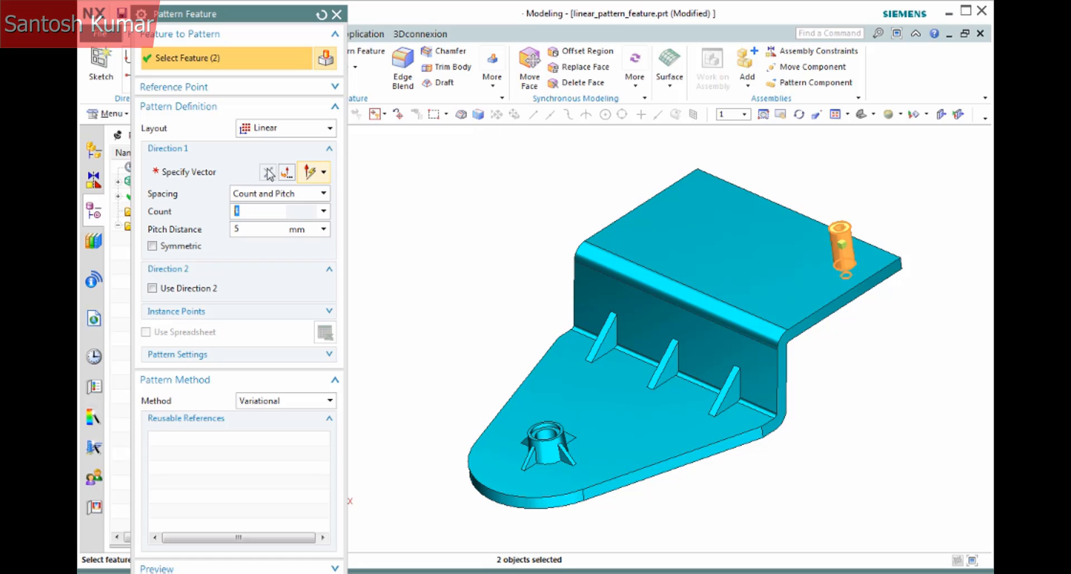
Step: Define pattern direction 1 along the upper plate's long rear edge and set its pitch distance to 15 mm
click(199, 175)
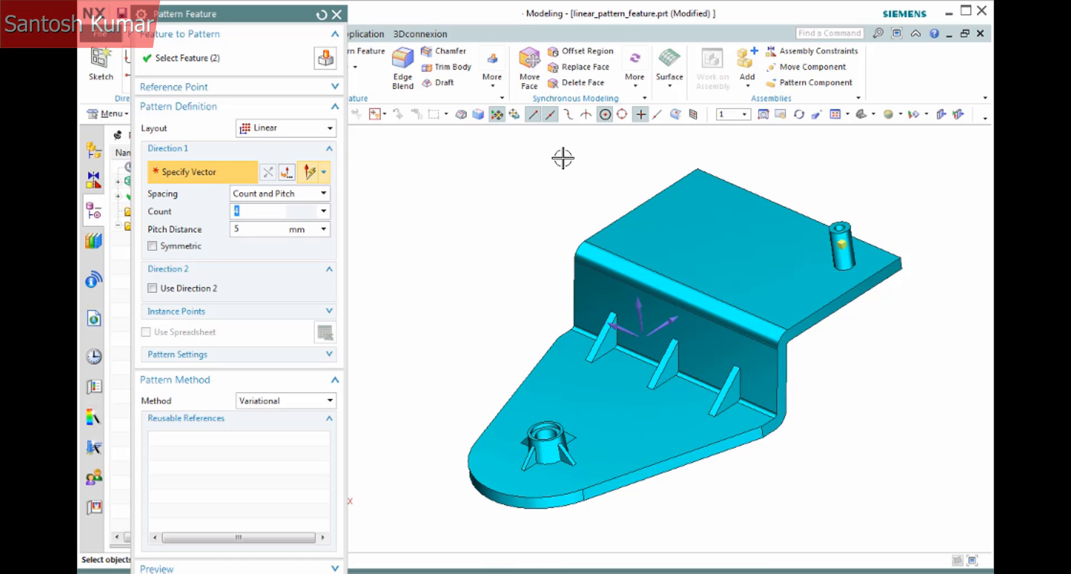
click(726, 174)
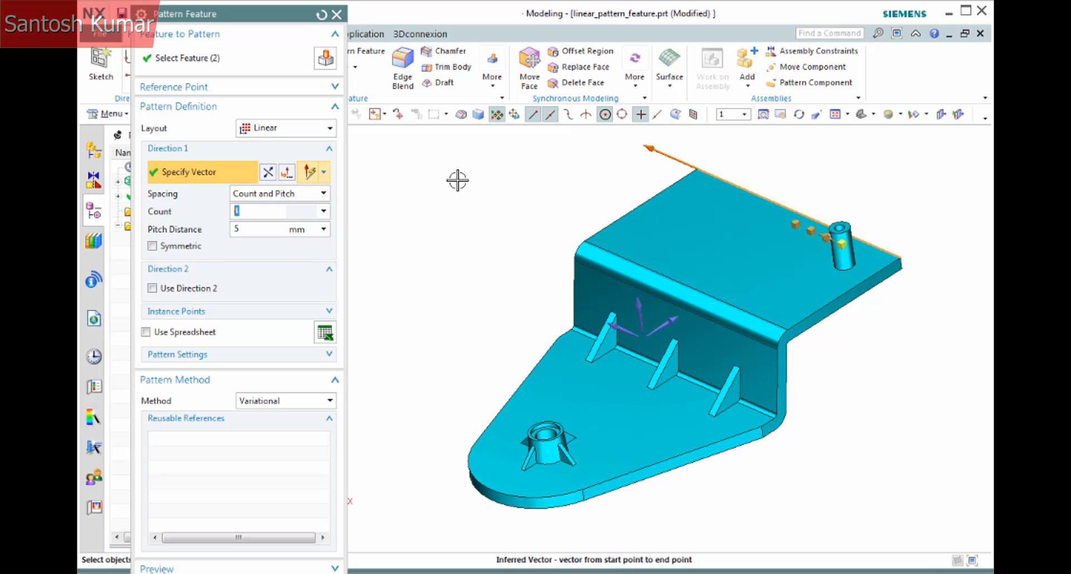
key(Tab)
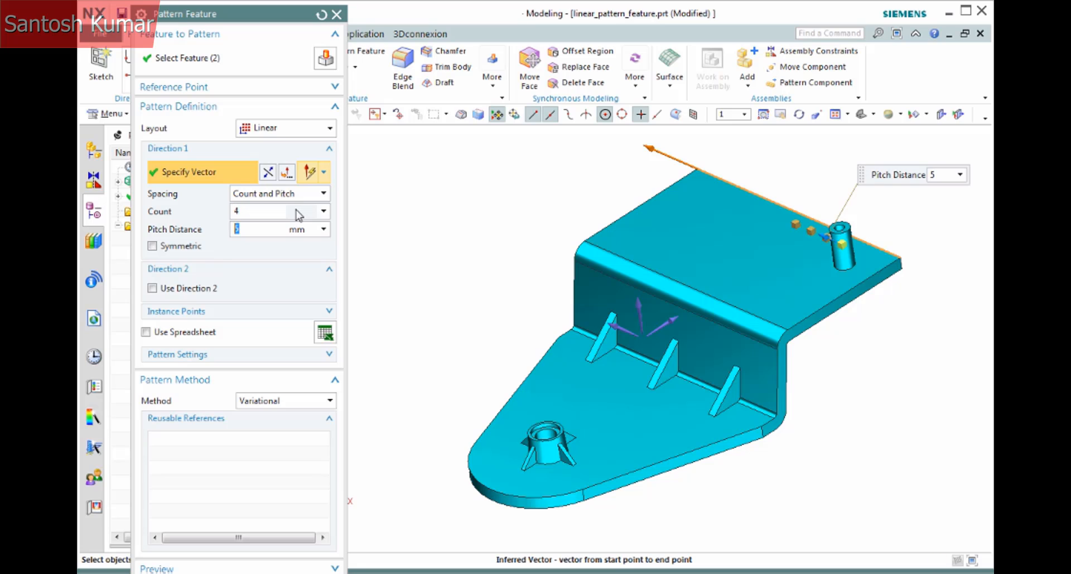
text(15)
key(Return)
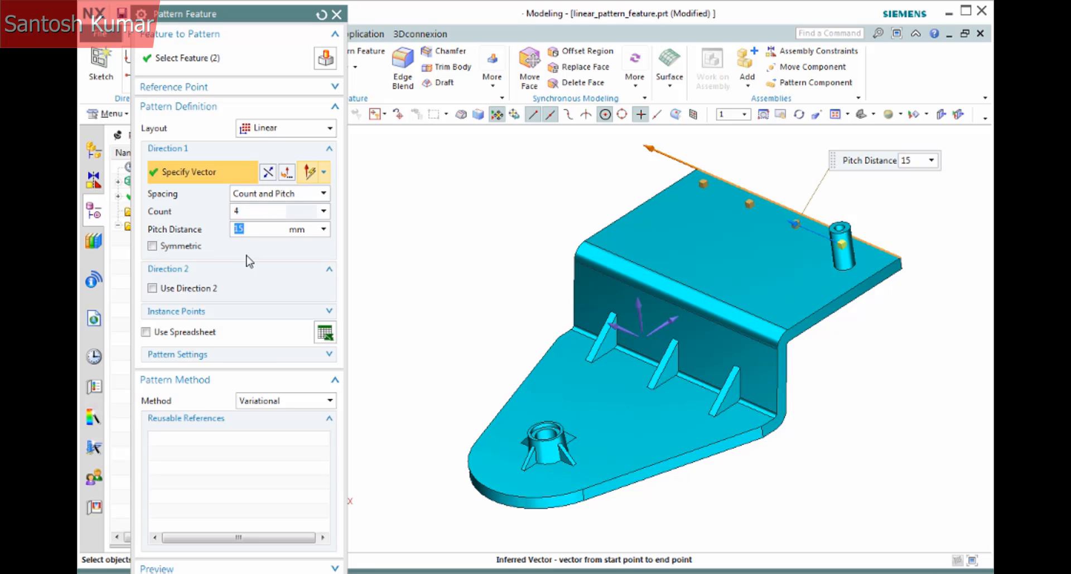
Step: Enable direction 2 along the plate's adjacent side edge, heading away from the boss across the plate, with a count of 3
click(185, 289)
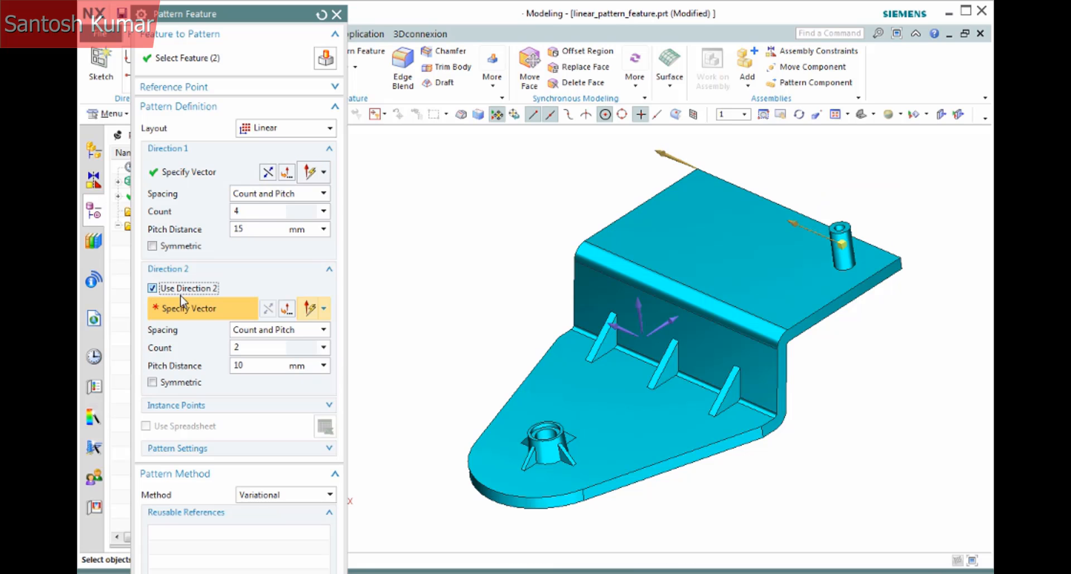
click(808, 316)
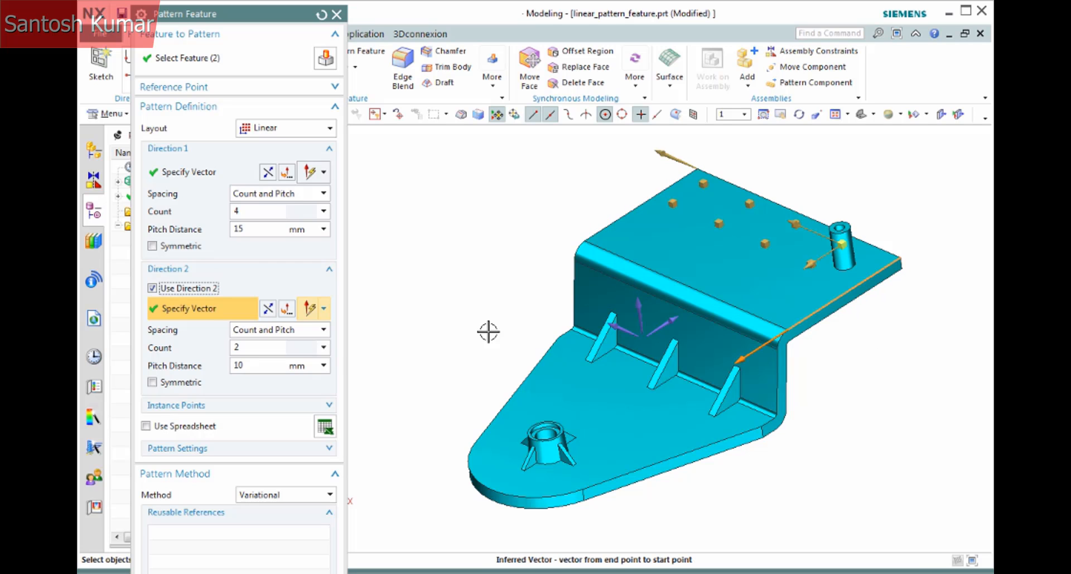
double_click(276, 348)
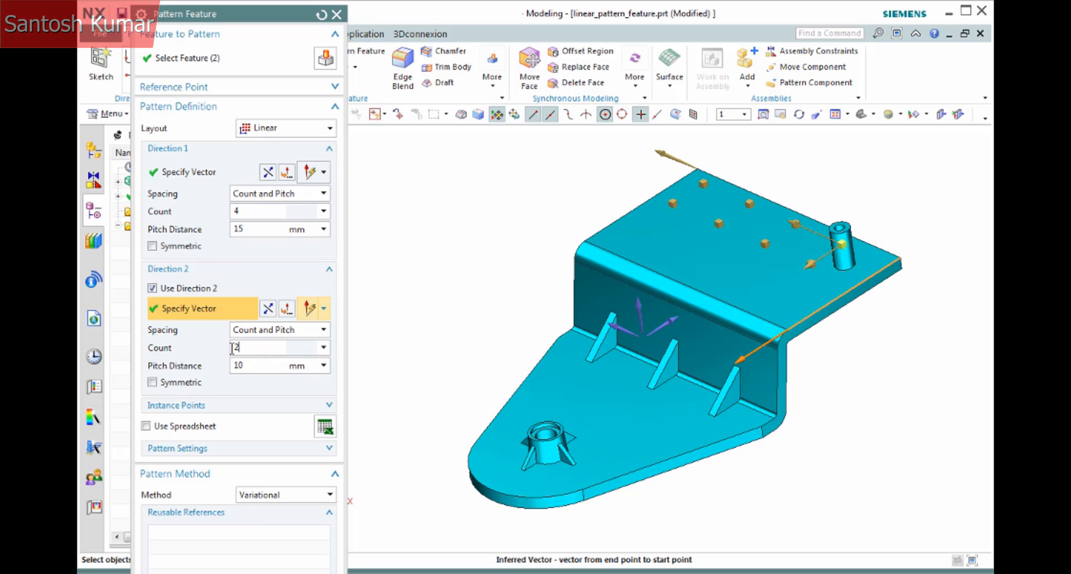
text(3)
key(Tab)
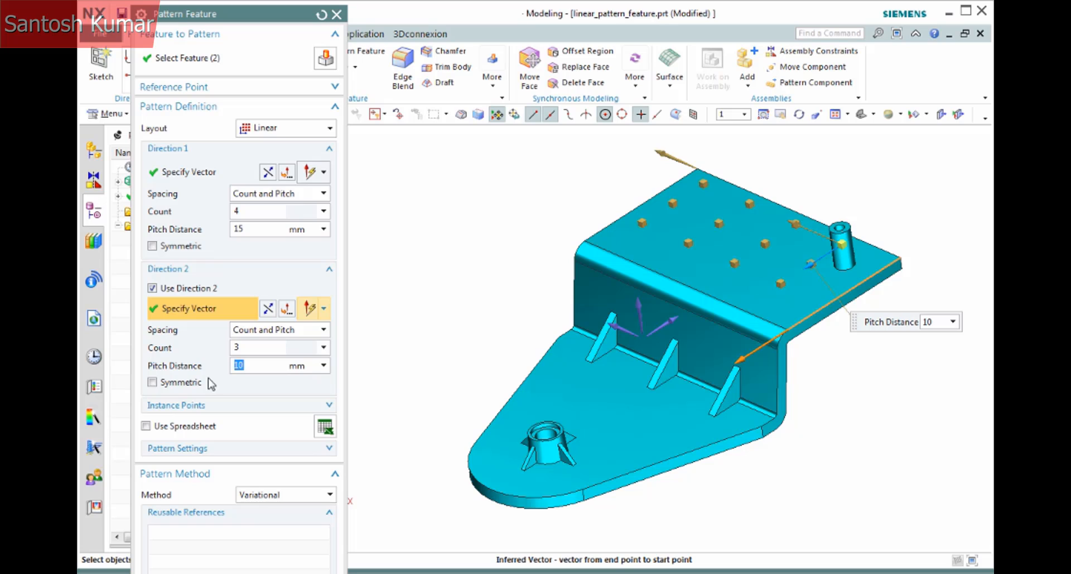
Step: Try Count and Span, Pitch and Span and the Symmetric option for direction 1, and restore non-symmetric Count and Pitch spacing
click(304, 196)
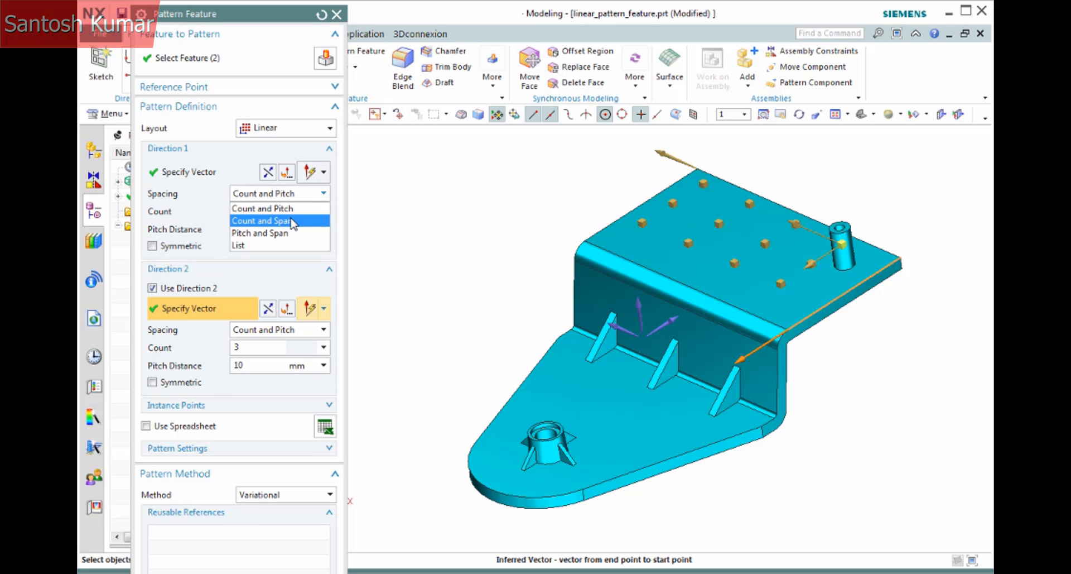
click(292, 221)
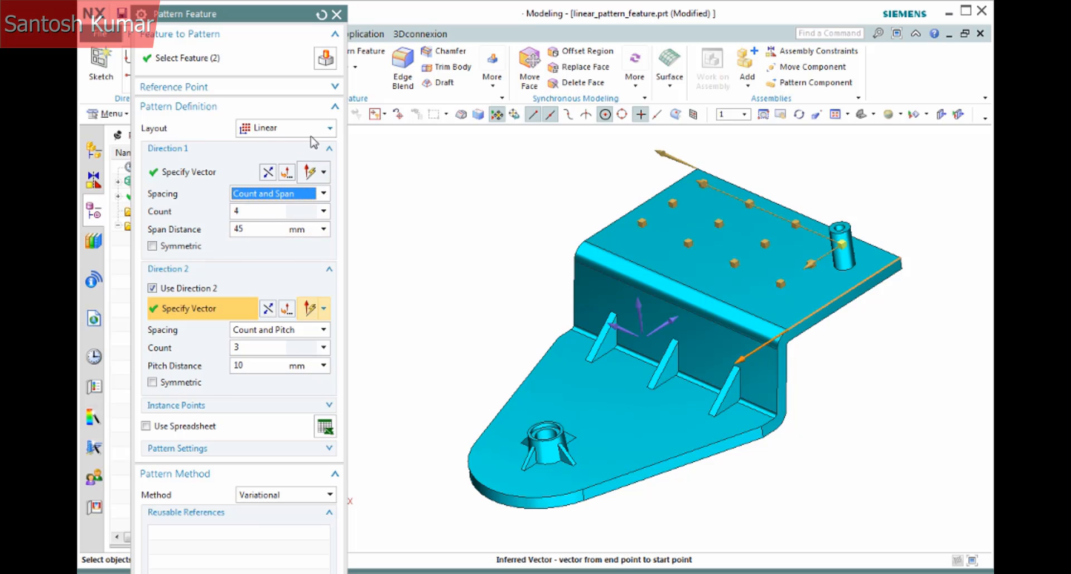
click(282, 195)
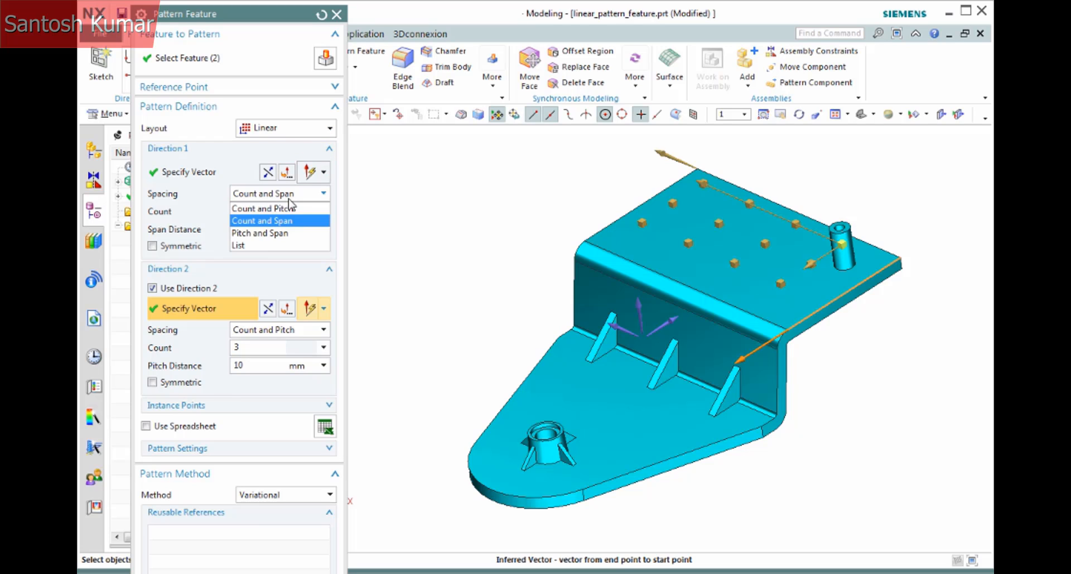
click(304, 233)
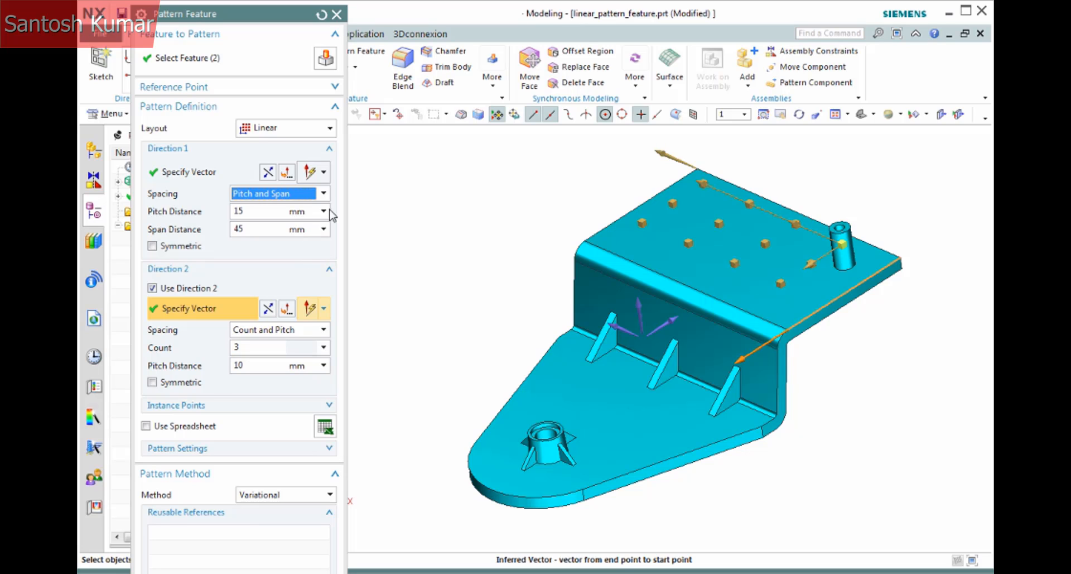
click(305, 195)
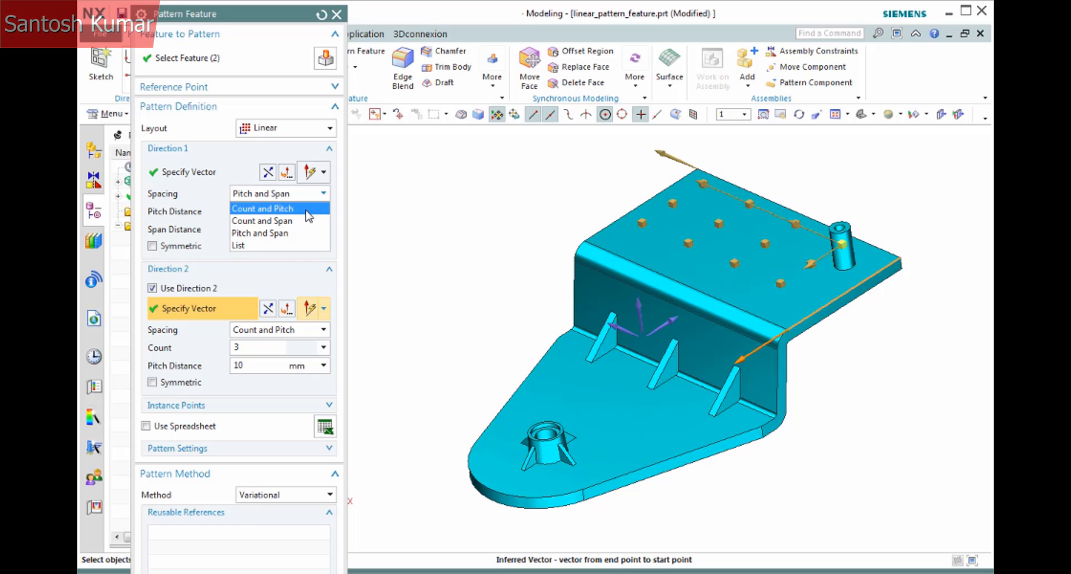
click(307, 209)
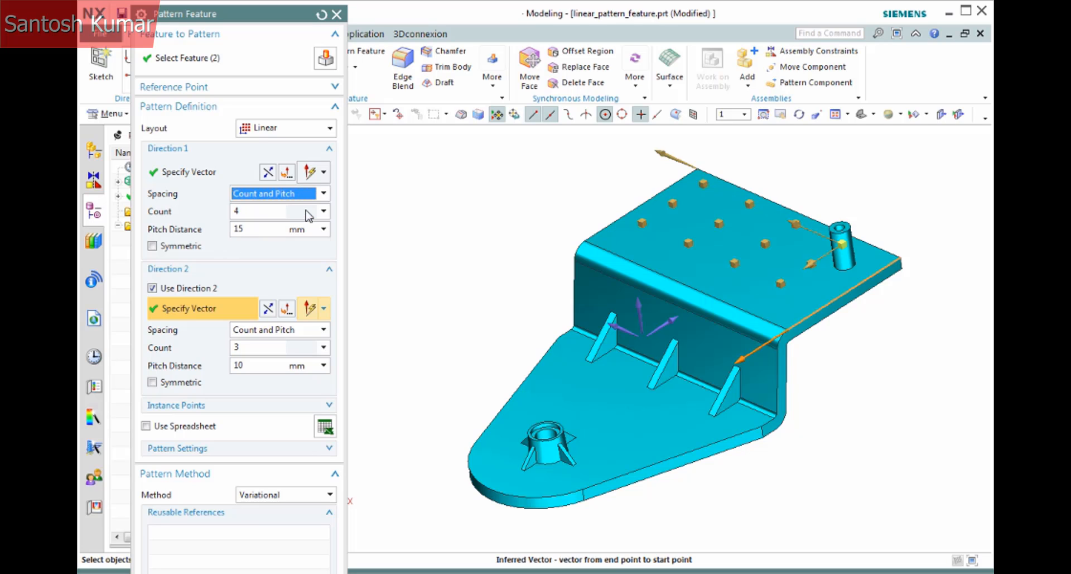
click(182, 247)
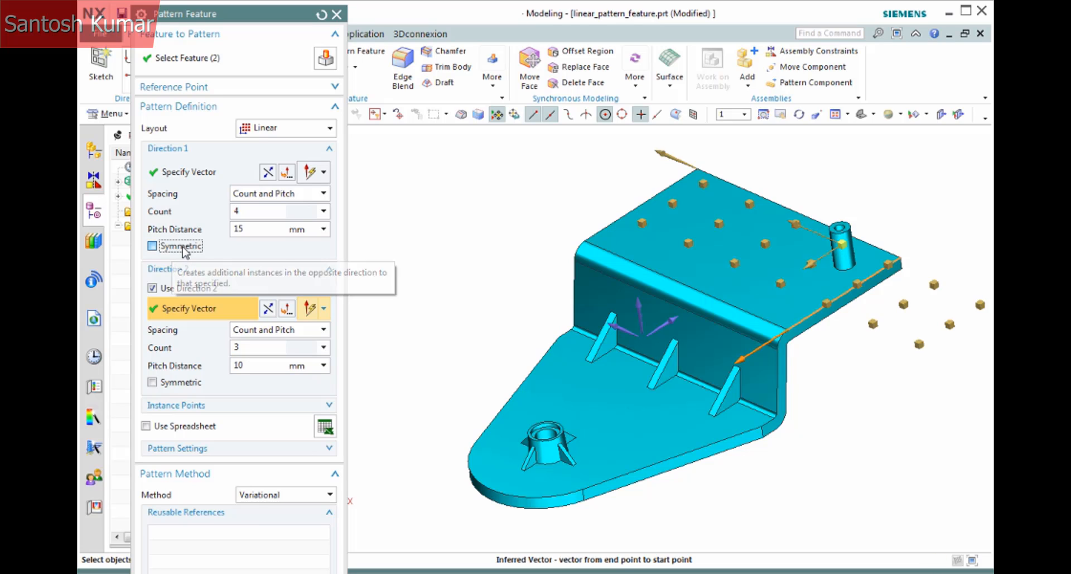
click(152, 246)
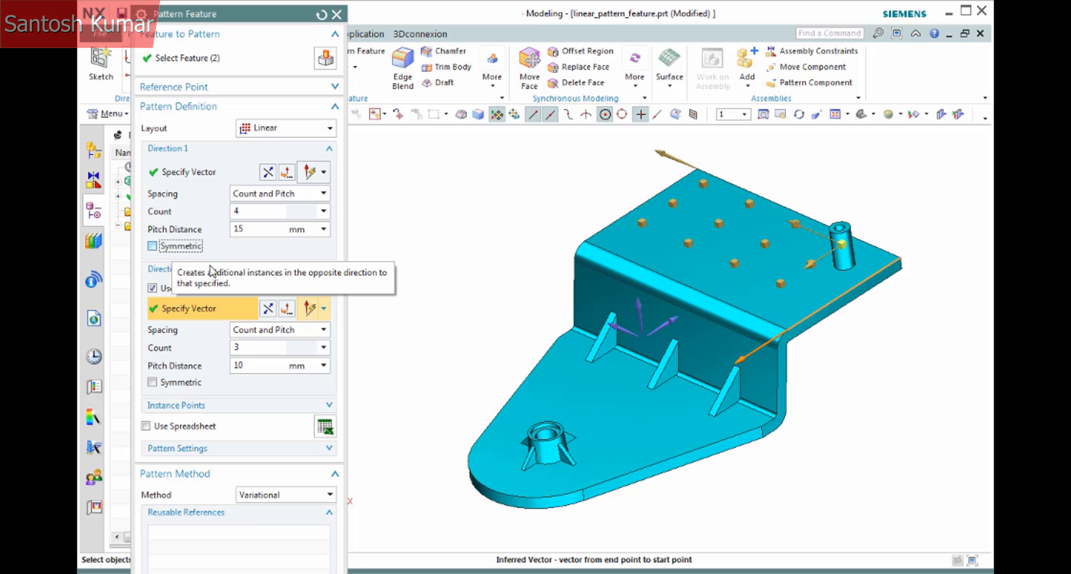
Step: Try the Frame Only setting and a Direction 2 stagger on the pattern, and reset Frame Only to off and Stagger to None
click(206, 450)
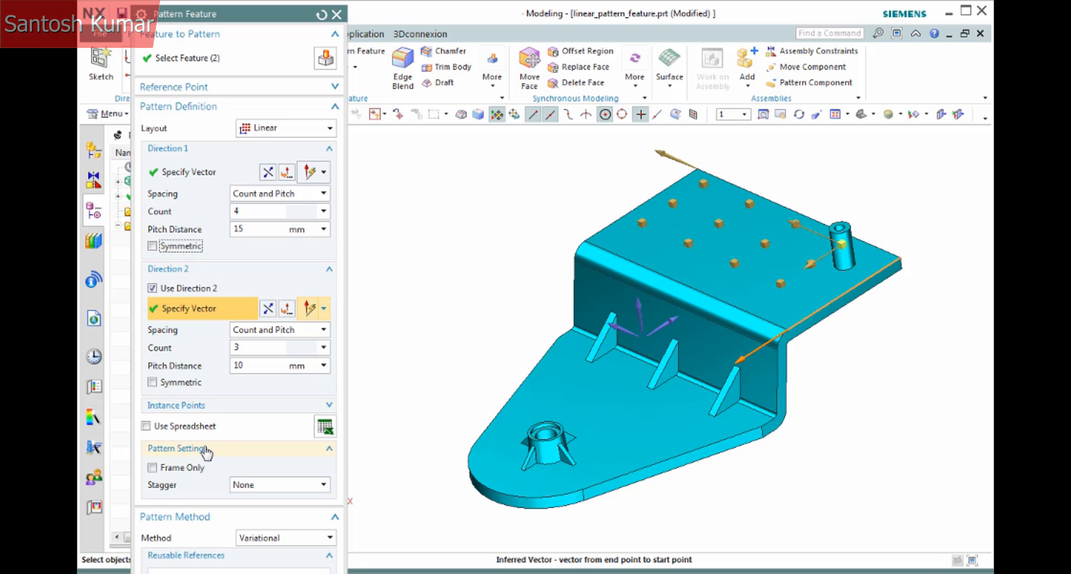
click(194, 468)
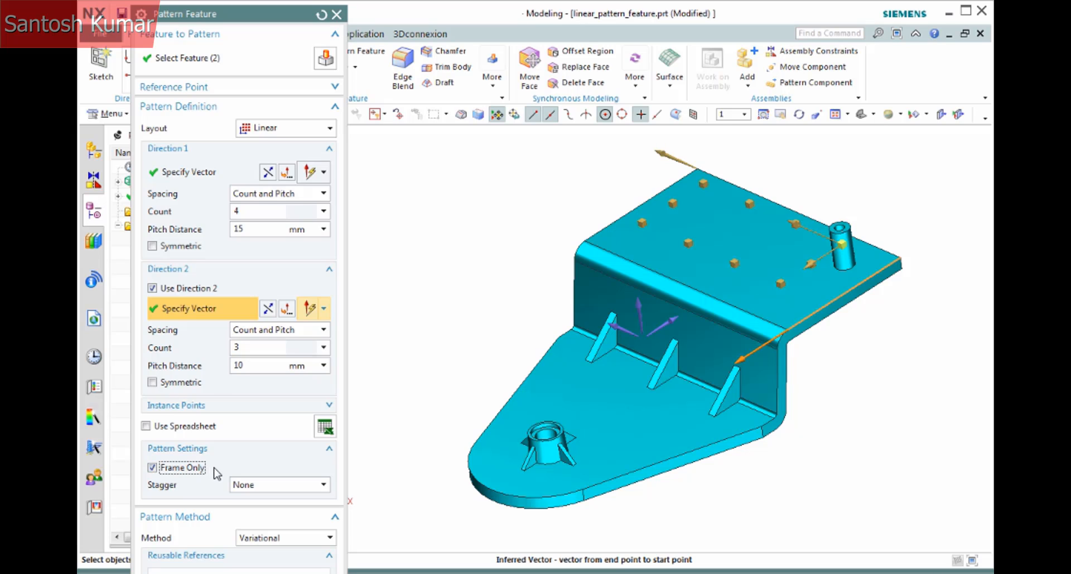
click(193, 470)
click(271, 485)
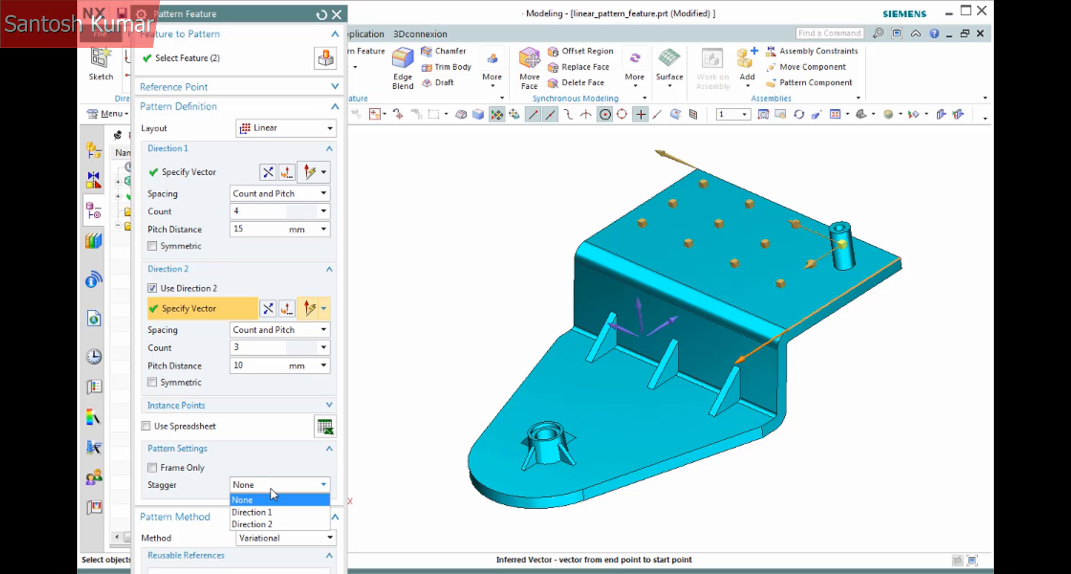
click(292, 527)
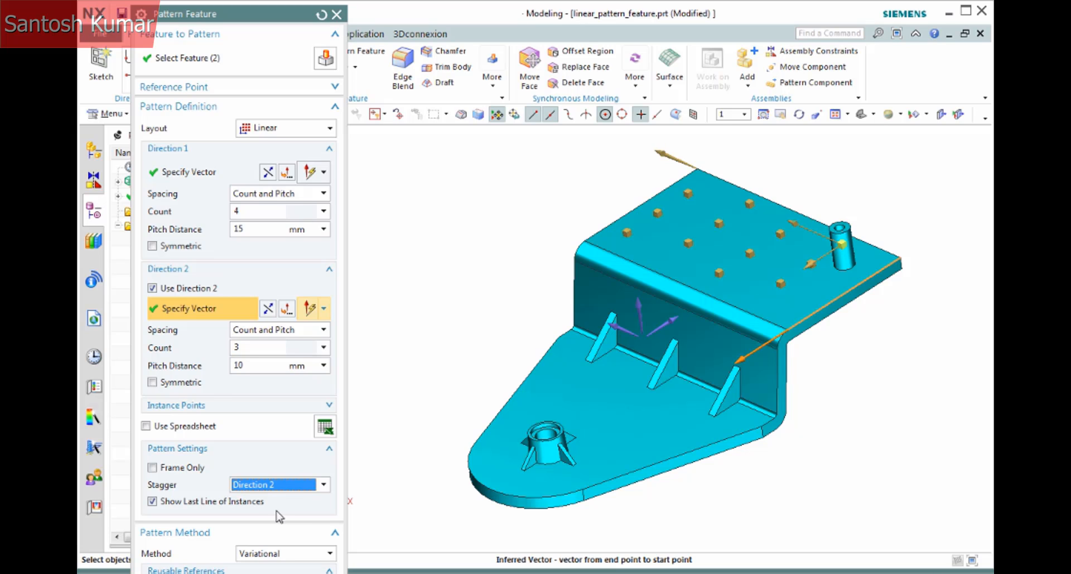
click(273, 485)
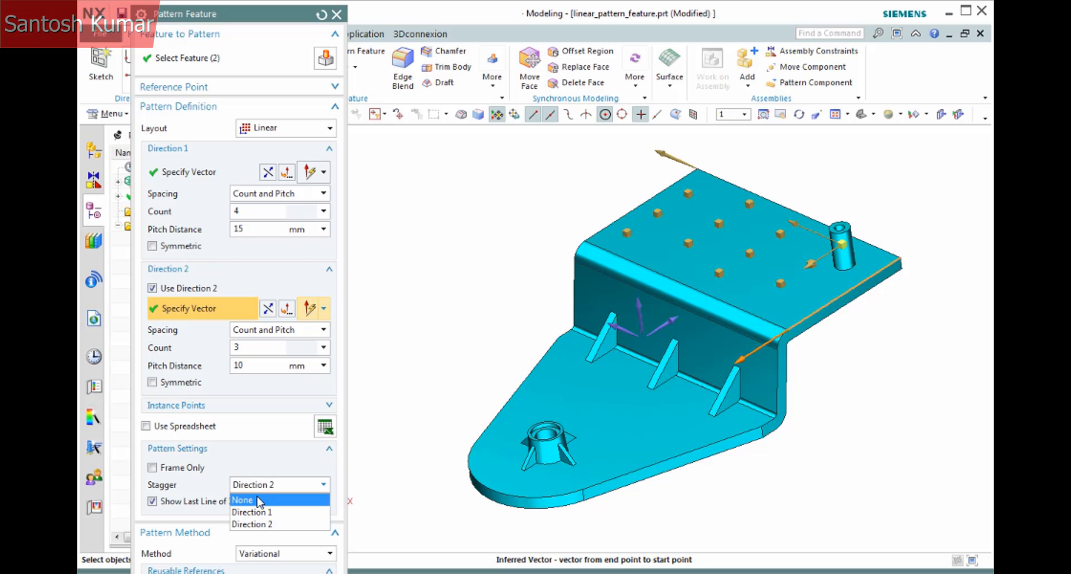
click(266, 499)
click(212, 448)
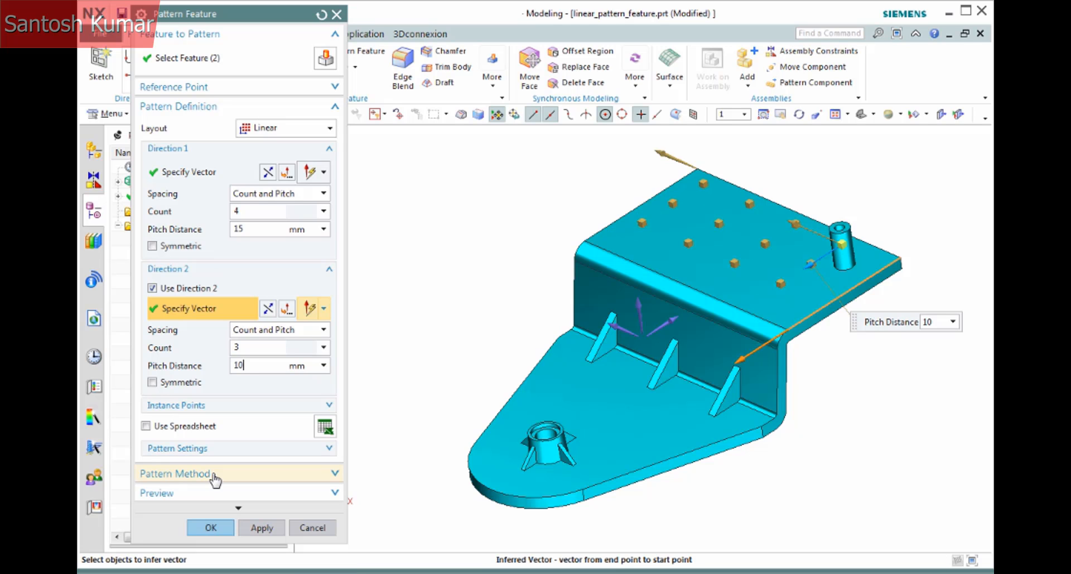
Step: Create the linear pattern and switch to the circular_pattern_feature.prt part window
click(216, 527)
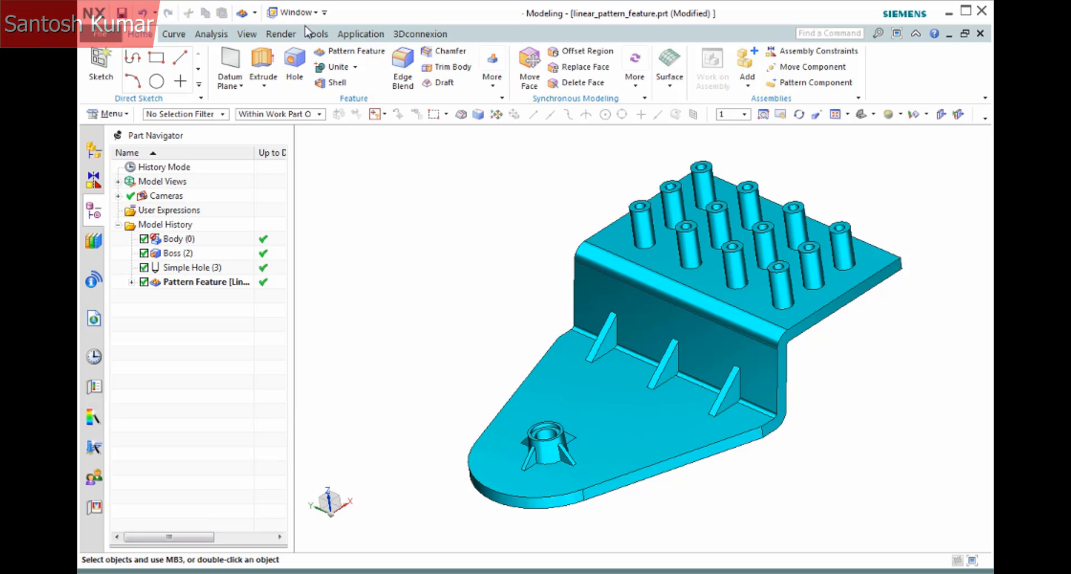
click(291, 12)
click(337, 101)
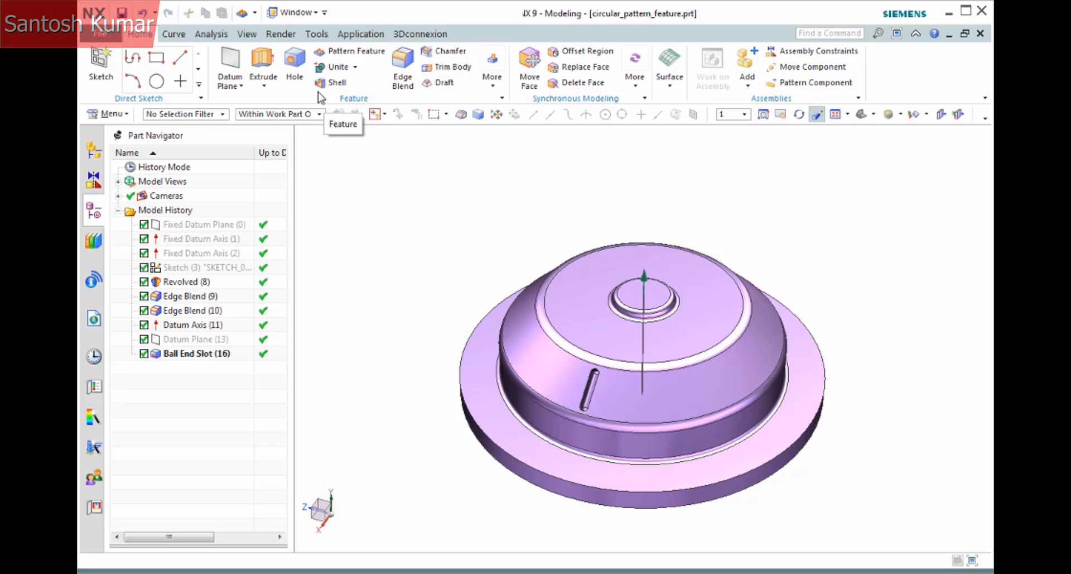
Step: Start a Pattern Feature of the ball-end slot with Circular layout, using the vertical datum axis as the rotation axis
click(353, 51)
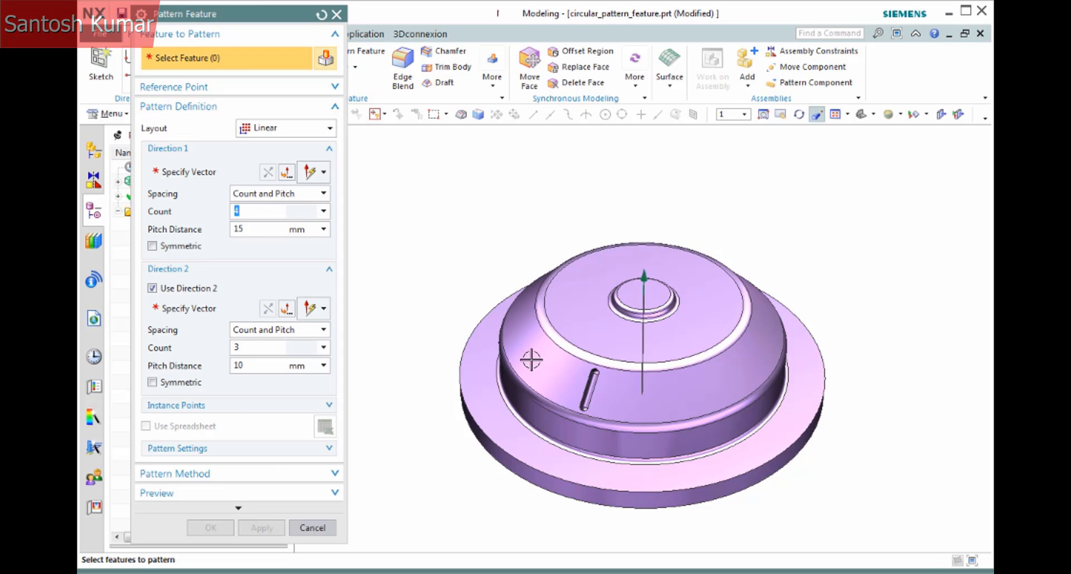
click(590, 390)
click(285, 128)
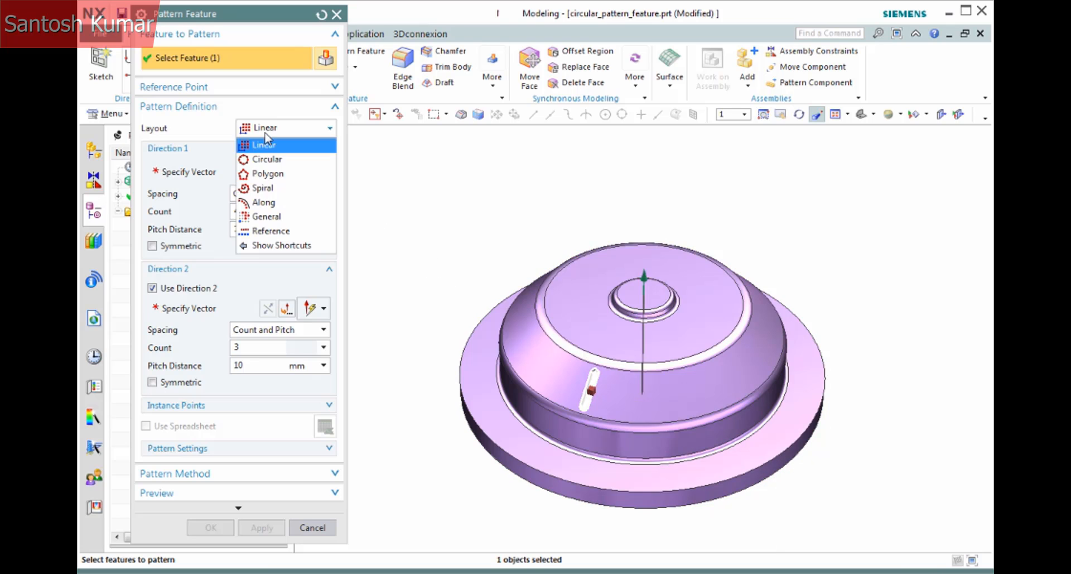
click(268, 160)
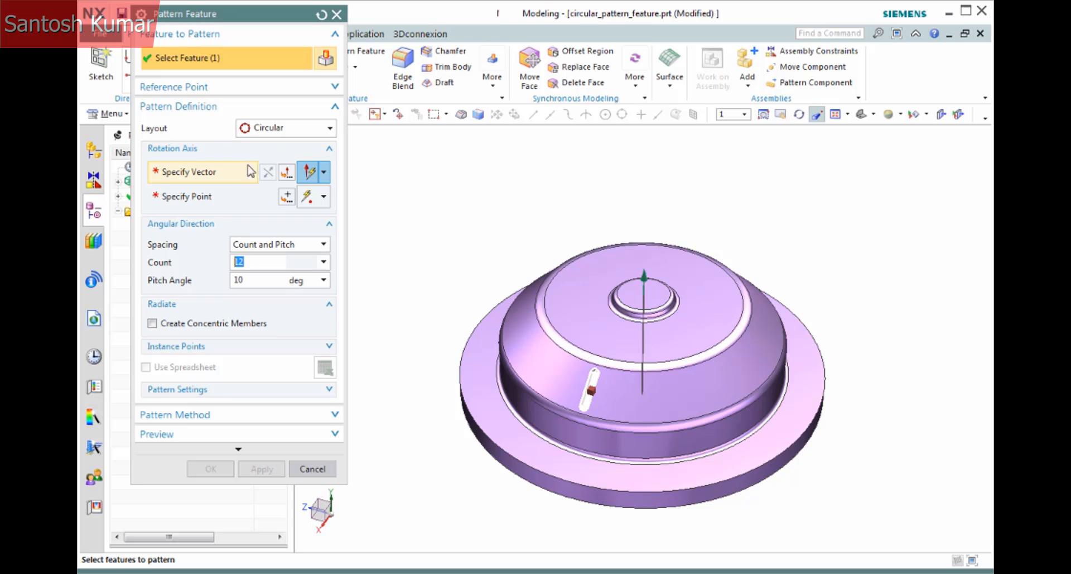
click(229, 177)
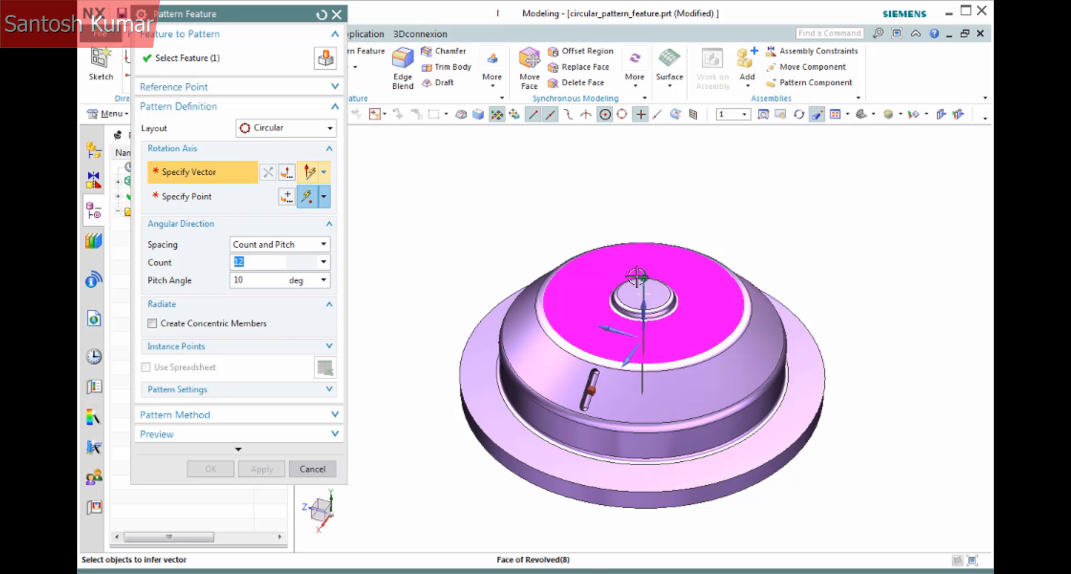
click(644, 276)
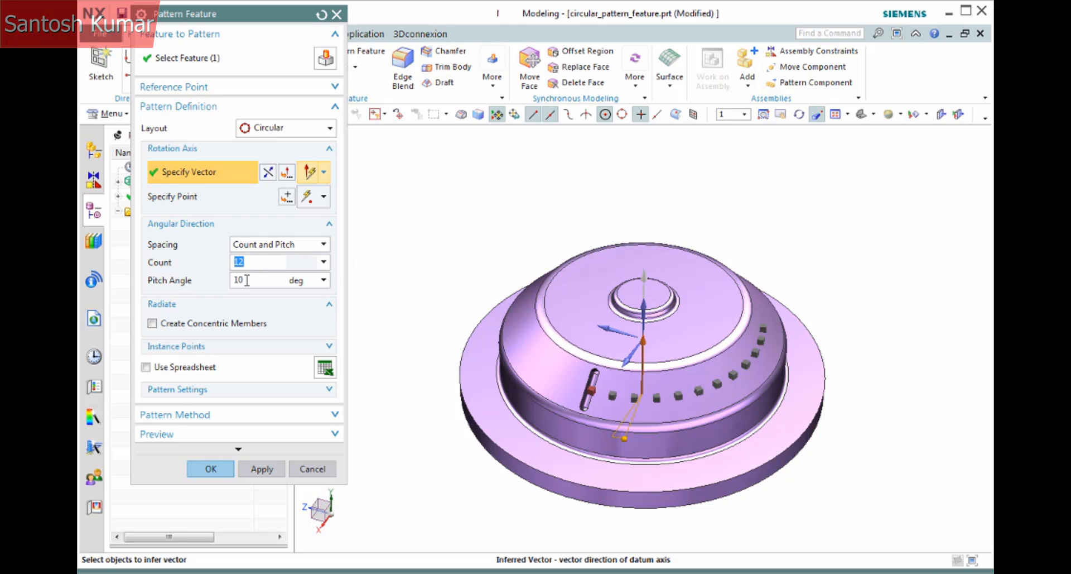
Step: Set the circular pattern's angular spacing to Count and Span with a span angle of 360 degrees
click(285, 244)
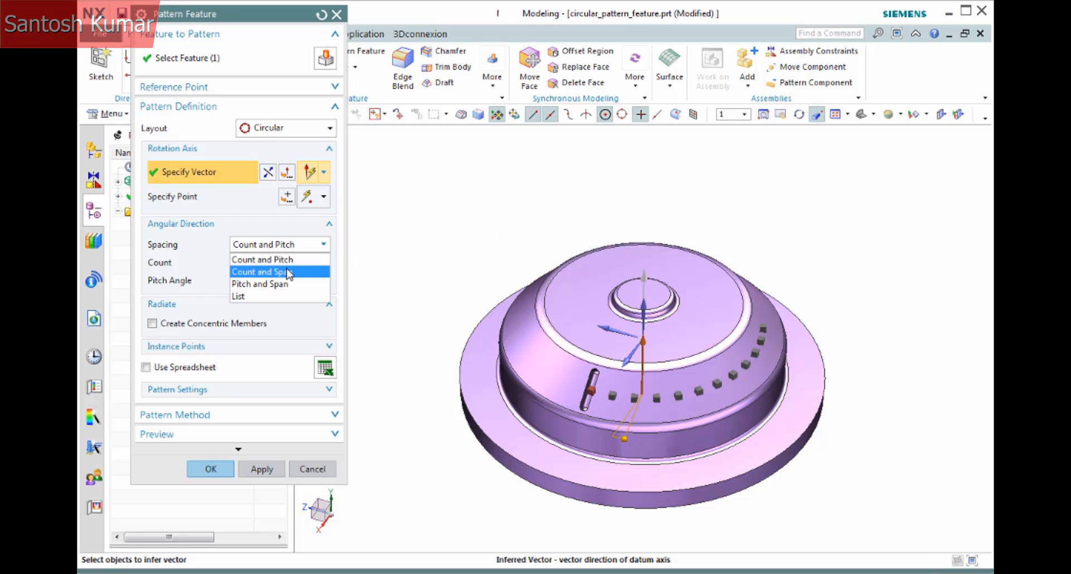
click(288, 273)
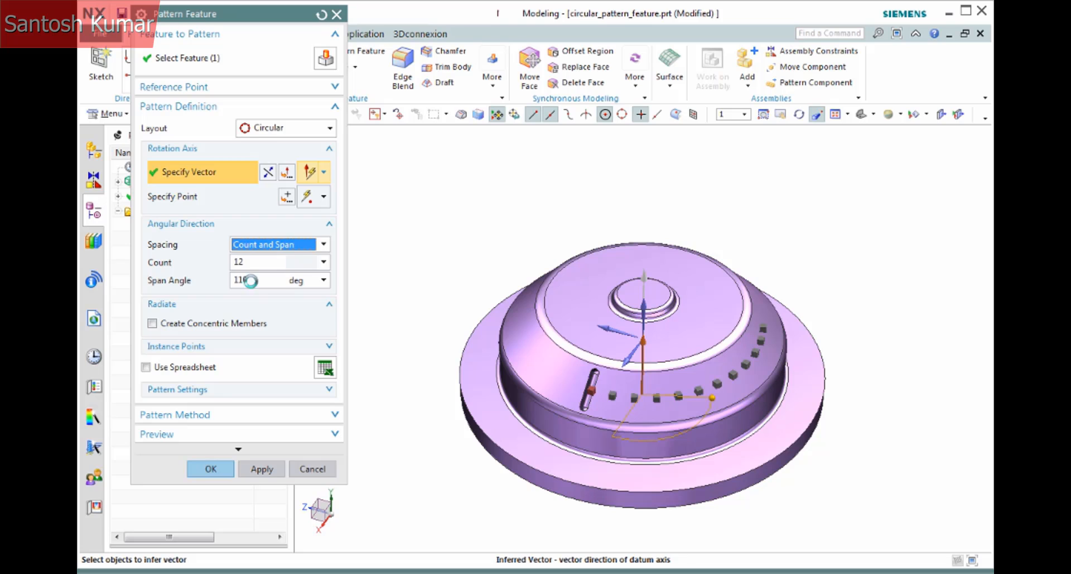
text(360)
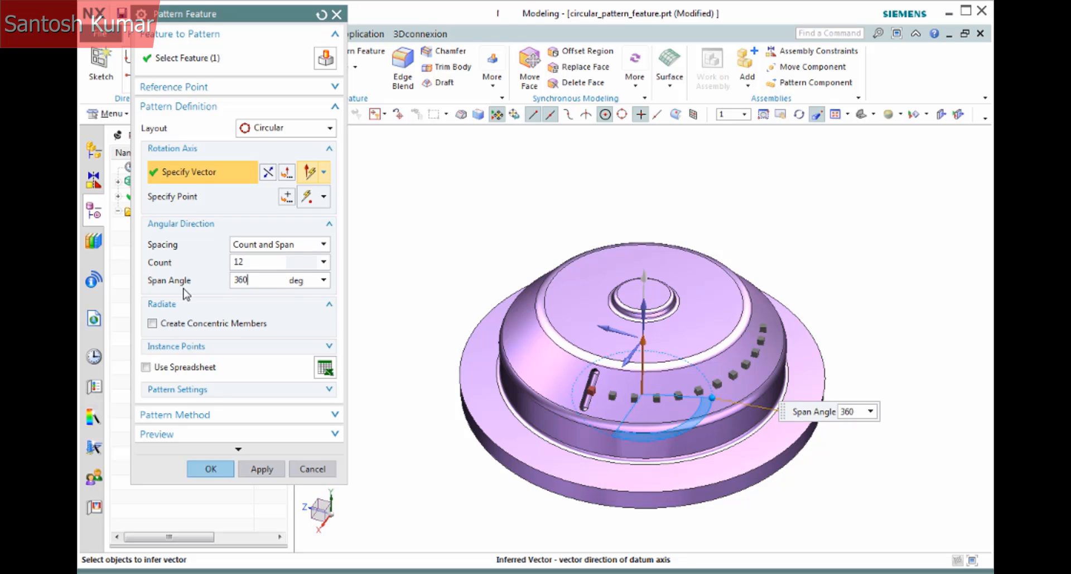
key(Return)
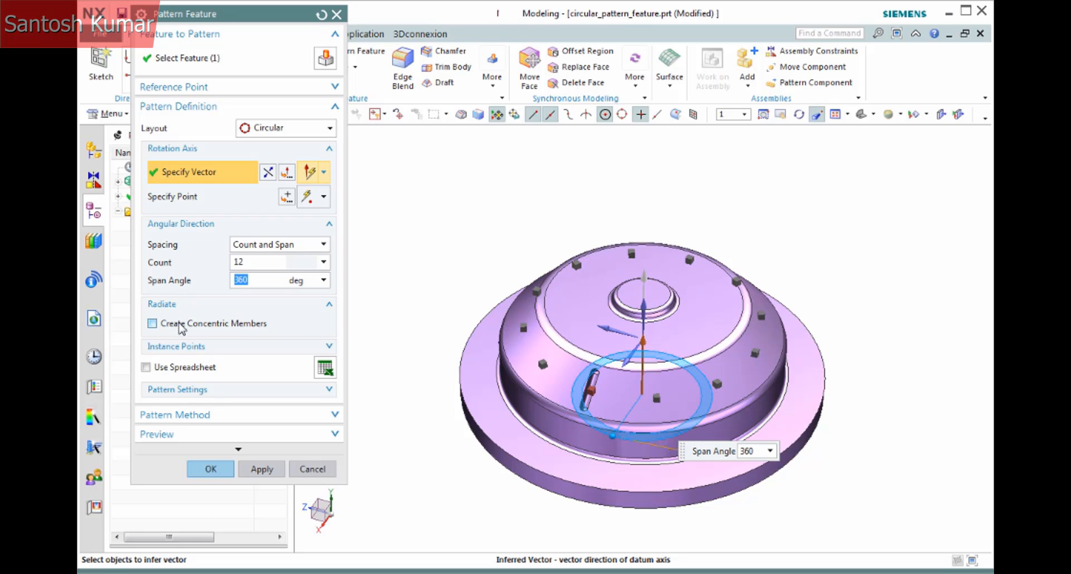
Step: Try the Create Concentric Members option on the circular slot pattern, and turn it off again
click(151, 323)
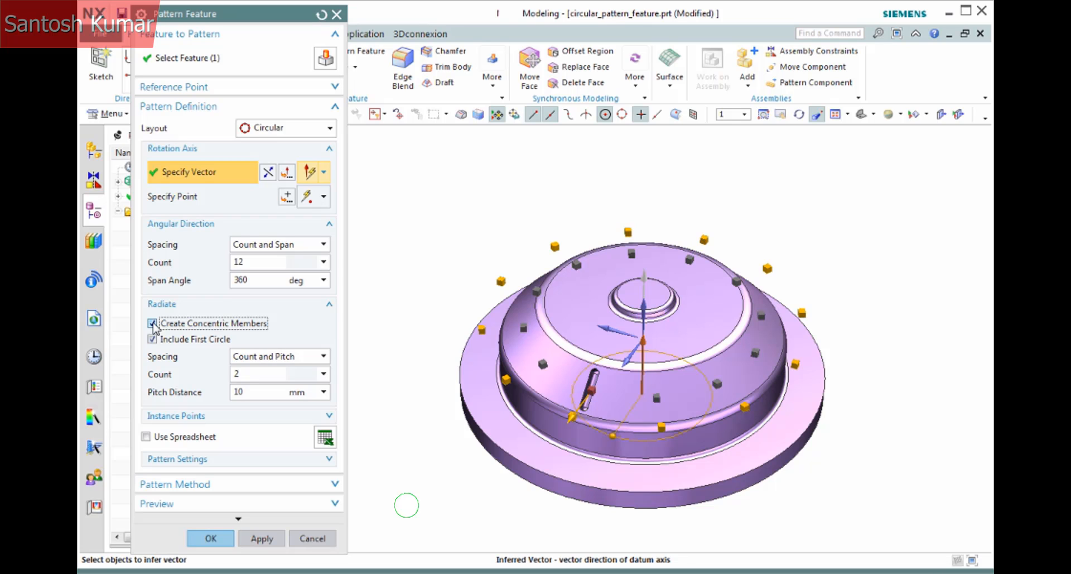
click(152, 324)
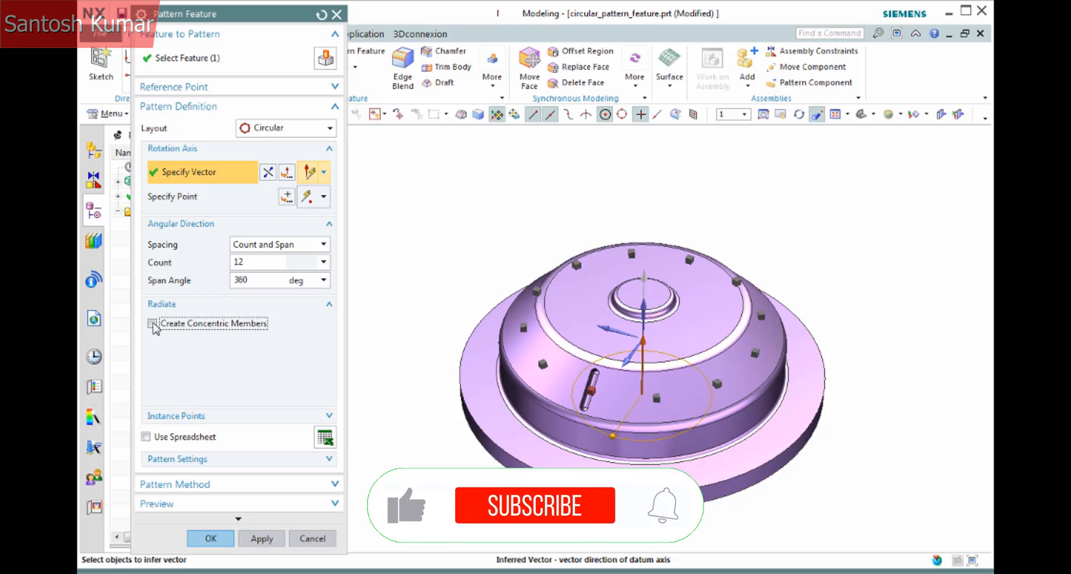